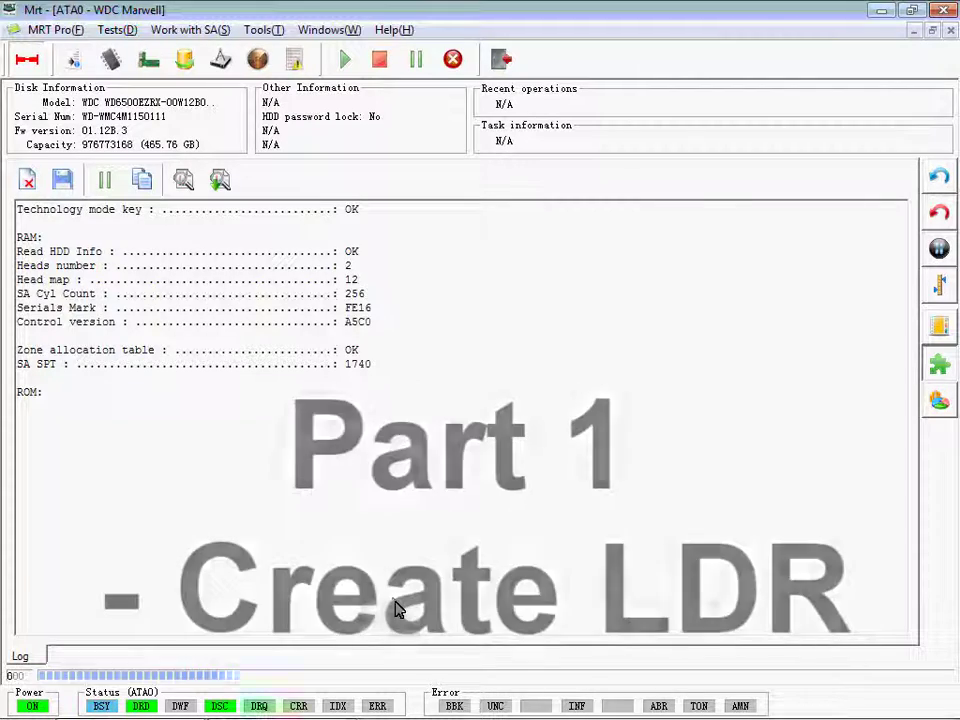
Step: With the drive identified as Diablo 3S, ROM 01.38B, open the LDR tools list
left_click(147, 59)
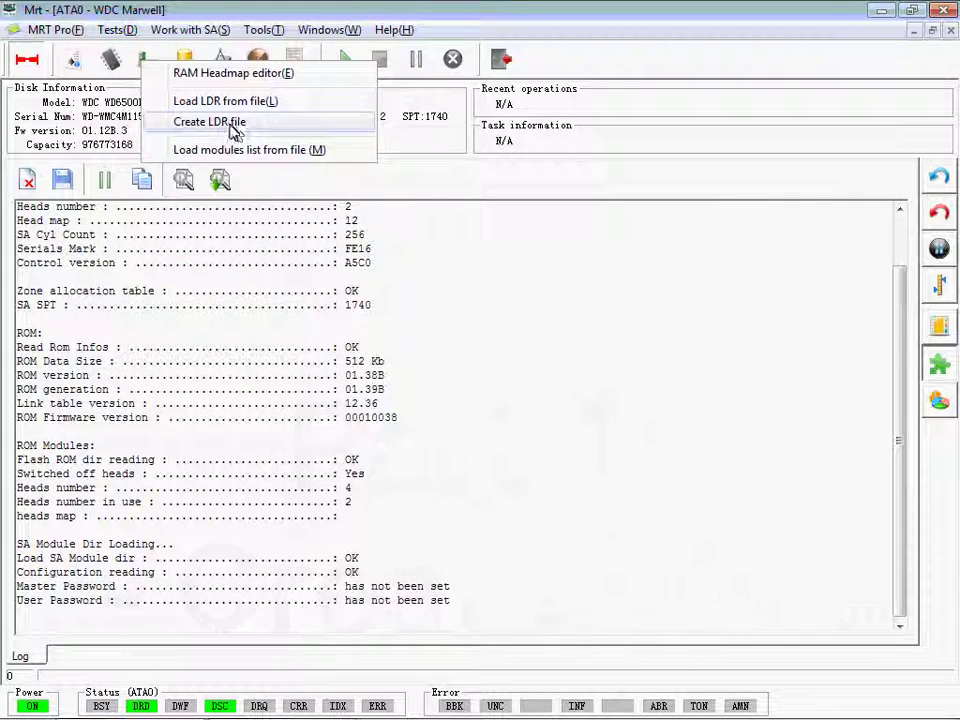
Step: Create LDR_00010038.ldr from the HDD and save it in the suggested working folder
left_click(277, 126)
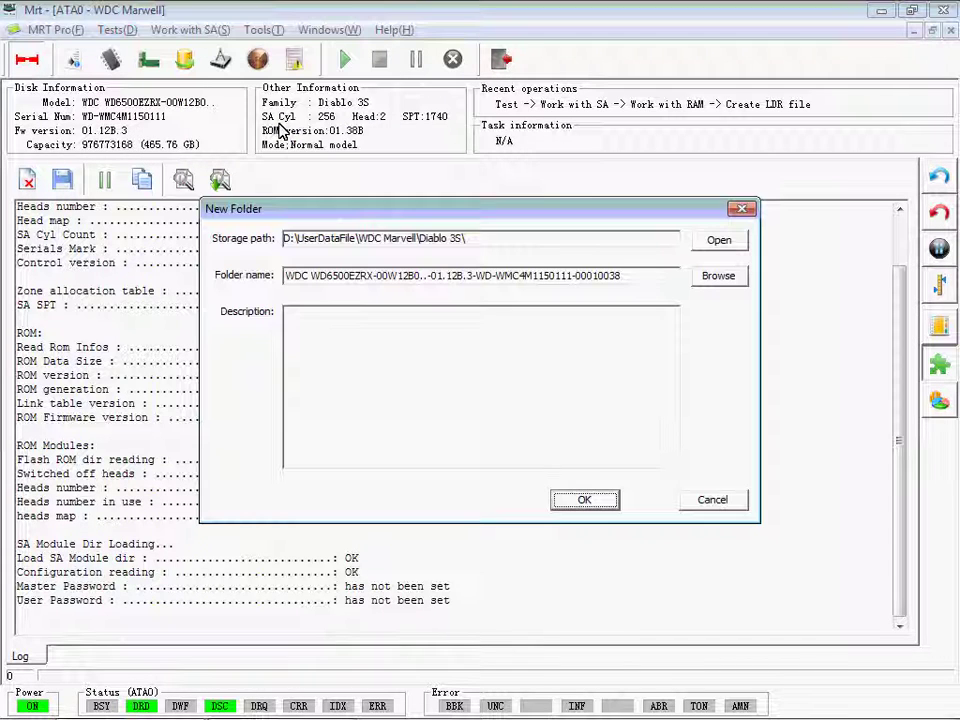
left_click(584, 499)
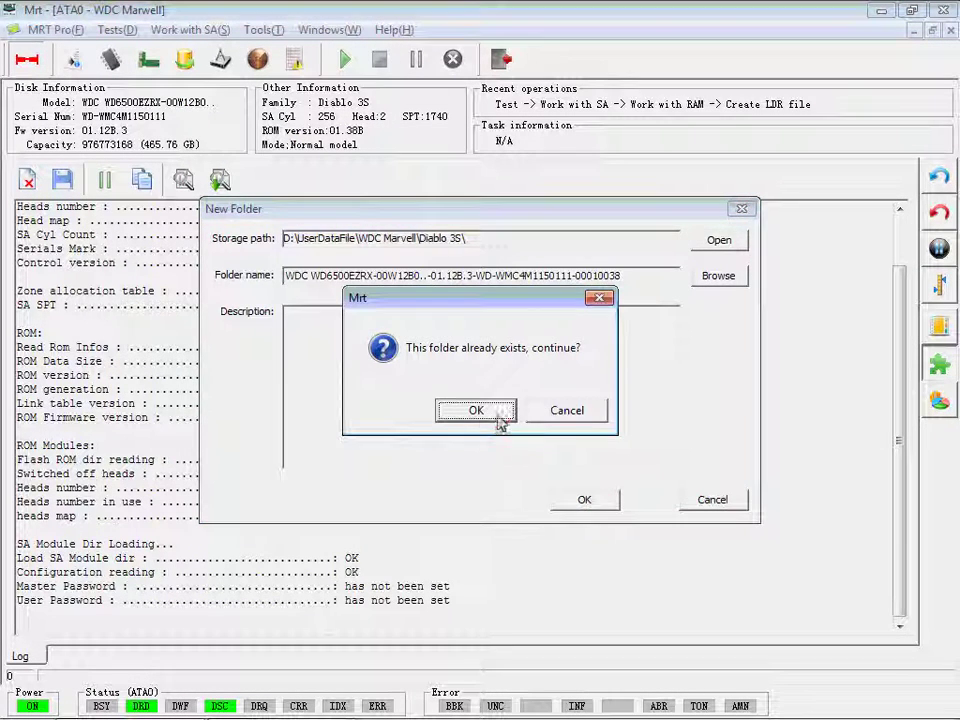
left_click(478, 413)
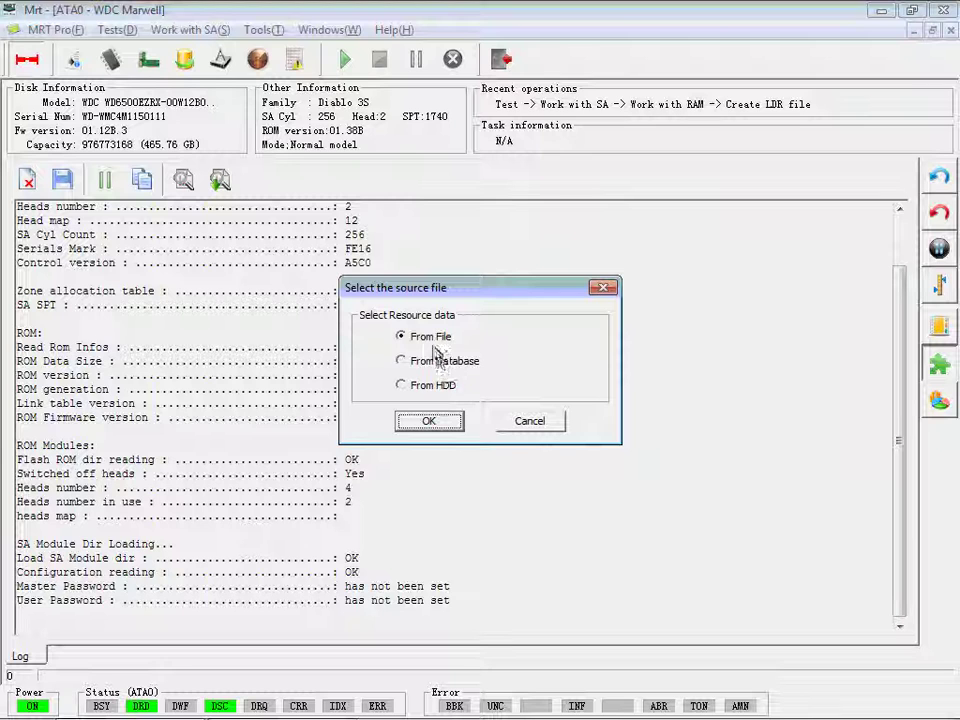
left_click(415, 388)
left_click(449, 427)
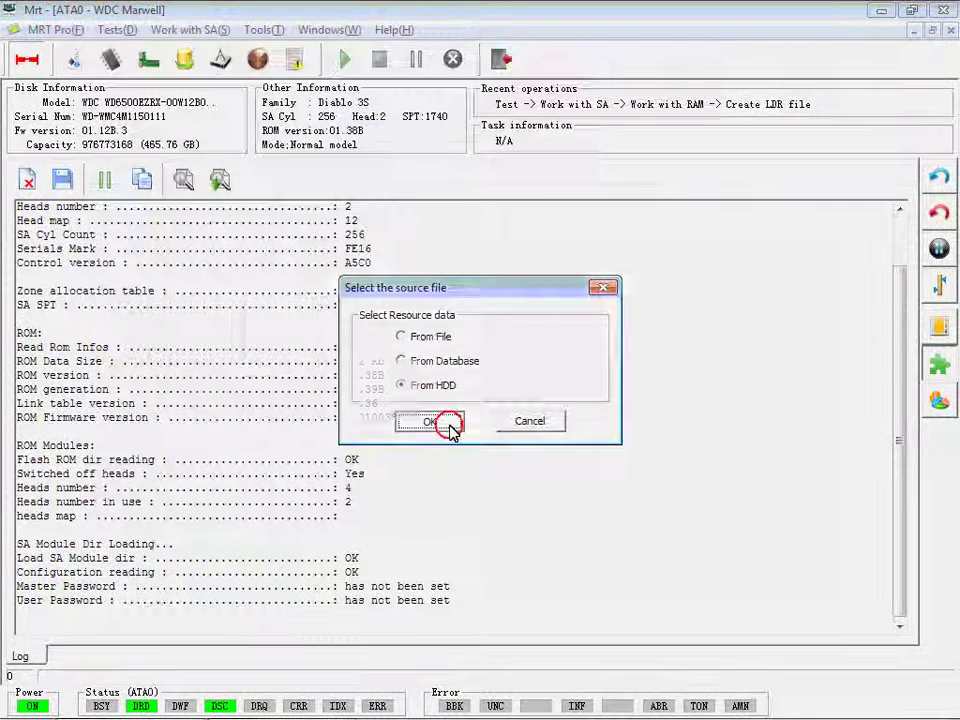
left_click(346, 434)
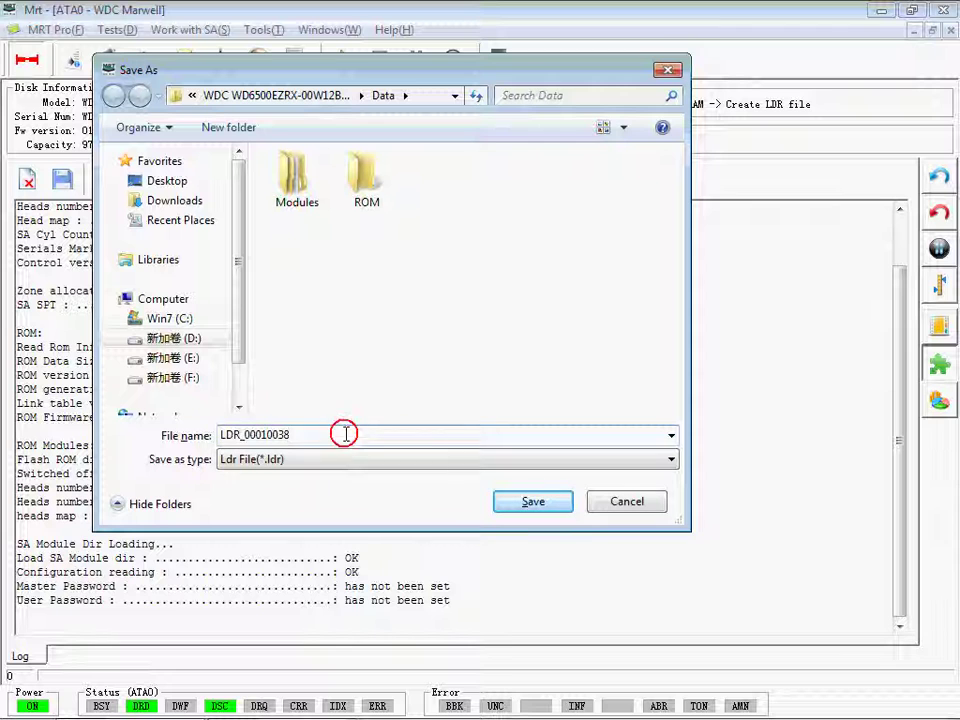
left_click(542, 505)
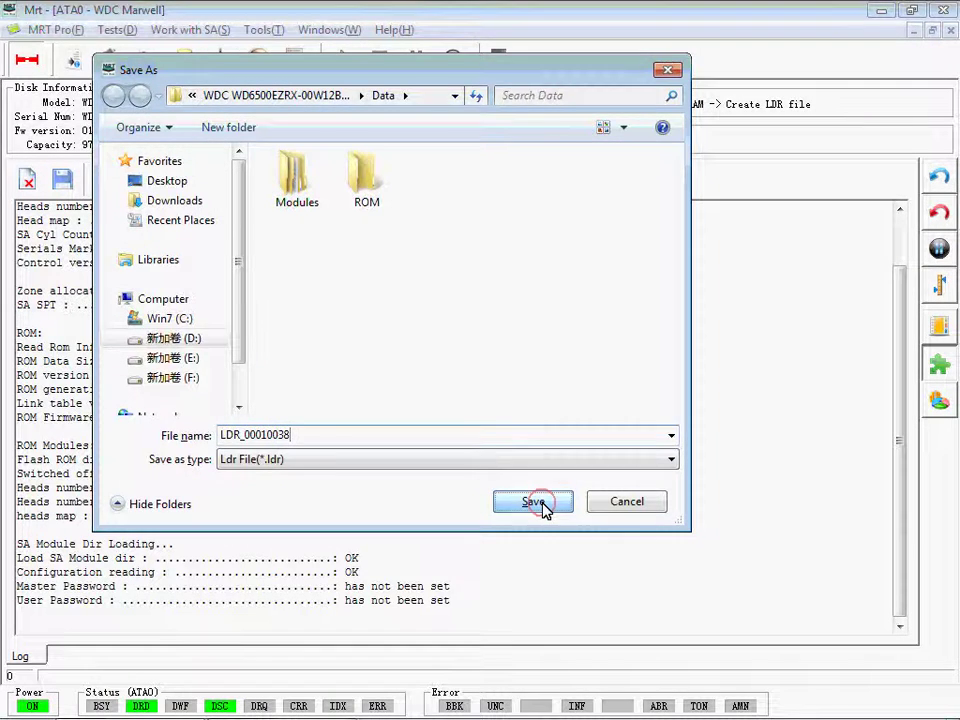
left_click(542, 505)
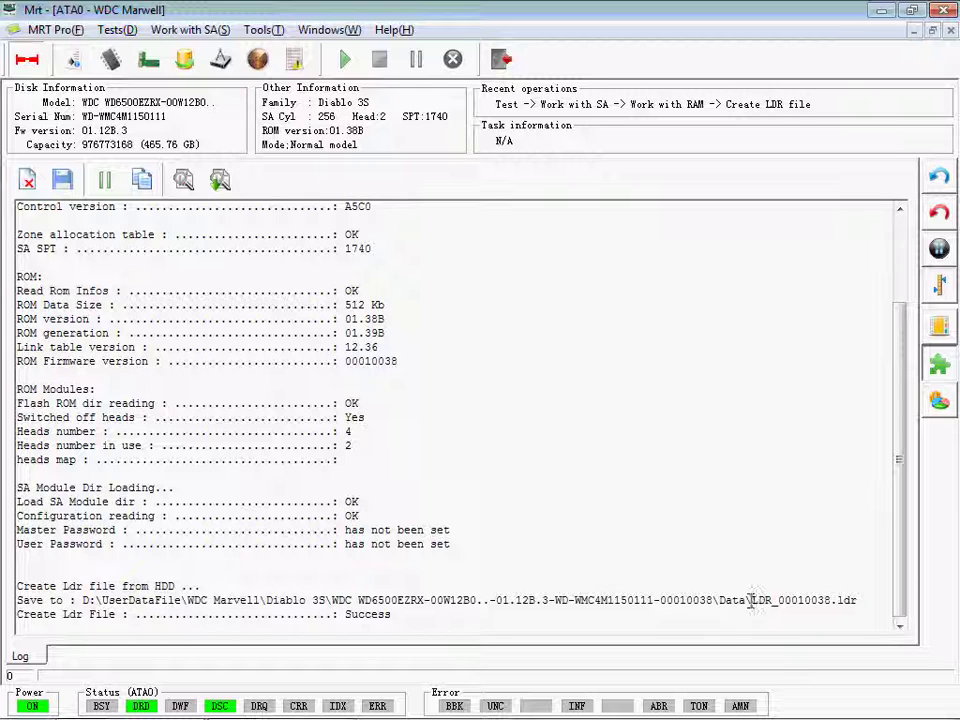
Step: Copy the saved LDR file's folder path from the log
left_click_drag(741, 601, 83, 600)
right_click(114, 599)
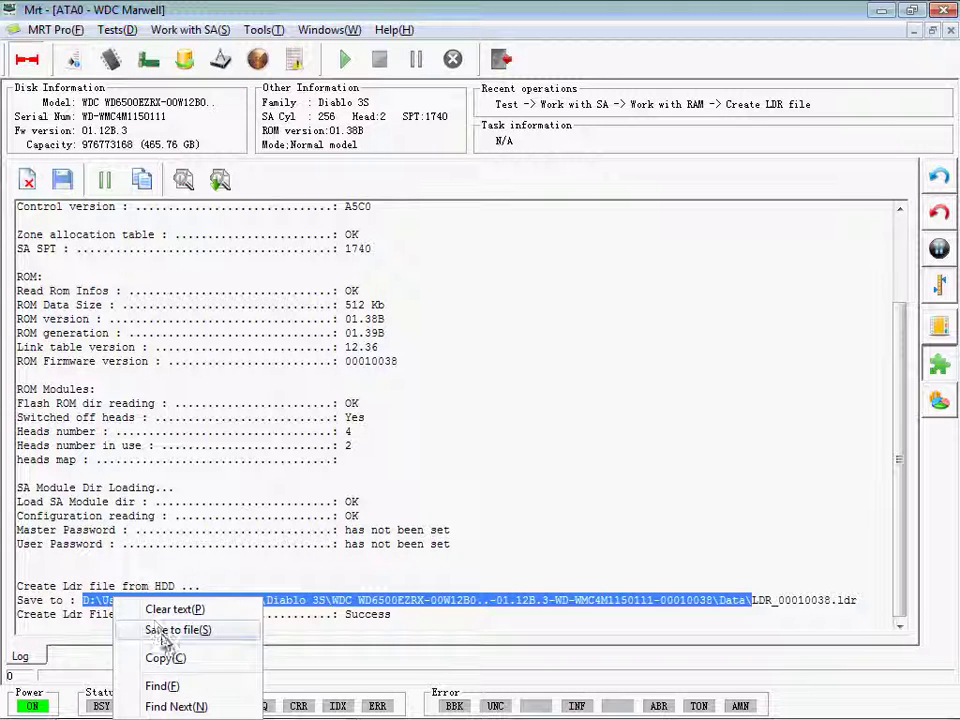
left_click(175, 664)
Step: Confirm LDR_00010038.ldr is in the working folder's Data subfolder, then return to MRT Pro
left_click(263, 30)
left_click(365, 302)
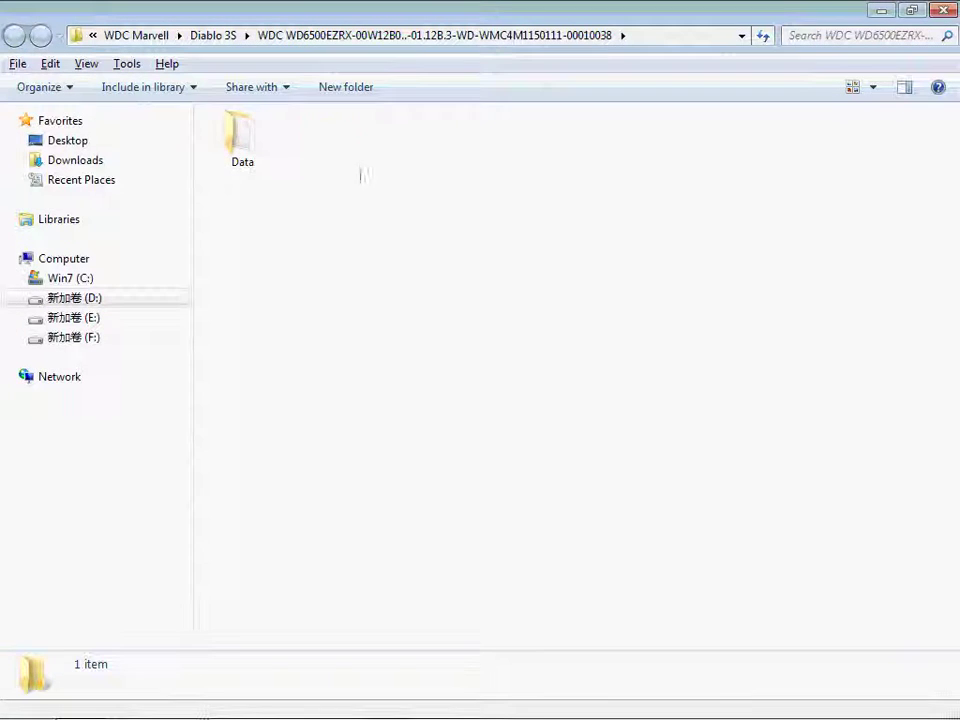
double_click(240, 135)
left_click(399, 141)
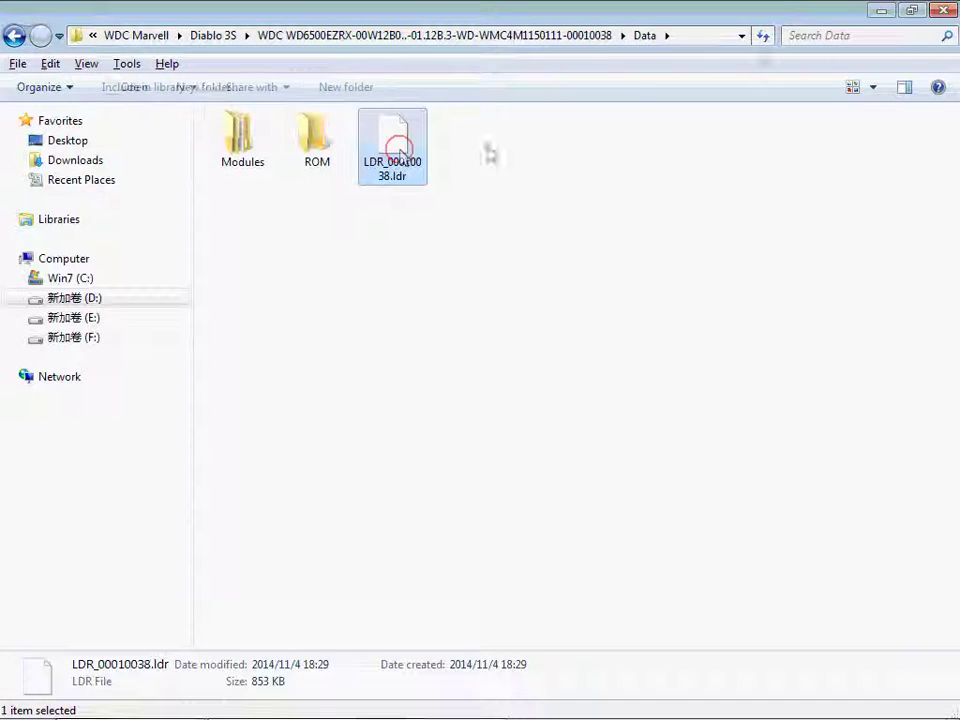
left_click(883, 12)
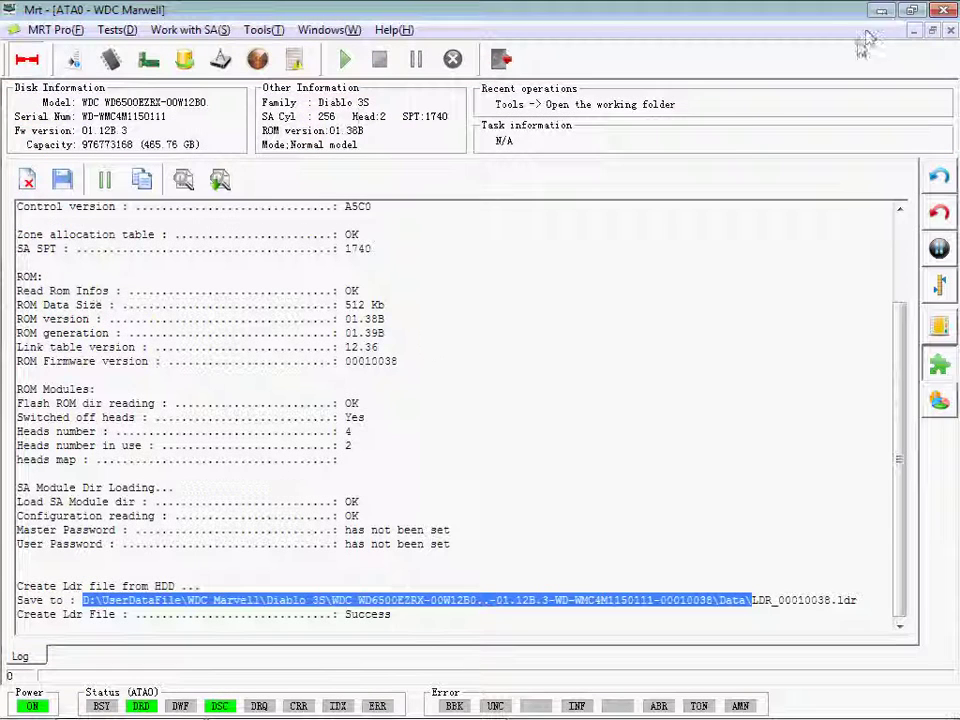
Step: Open ROM module 30 (SA Translator) from the ROM module list
left_click(365, 368)
left_click(386, 336)
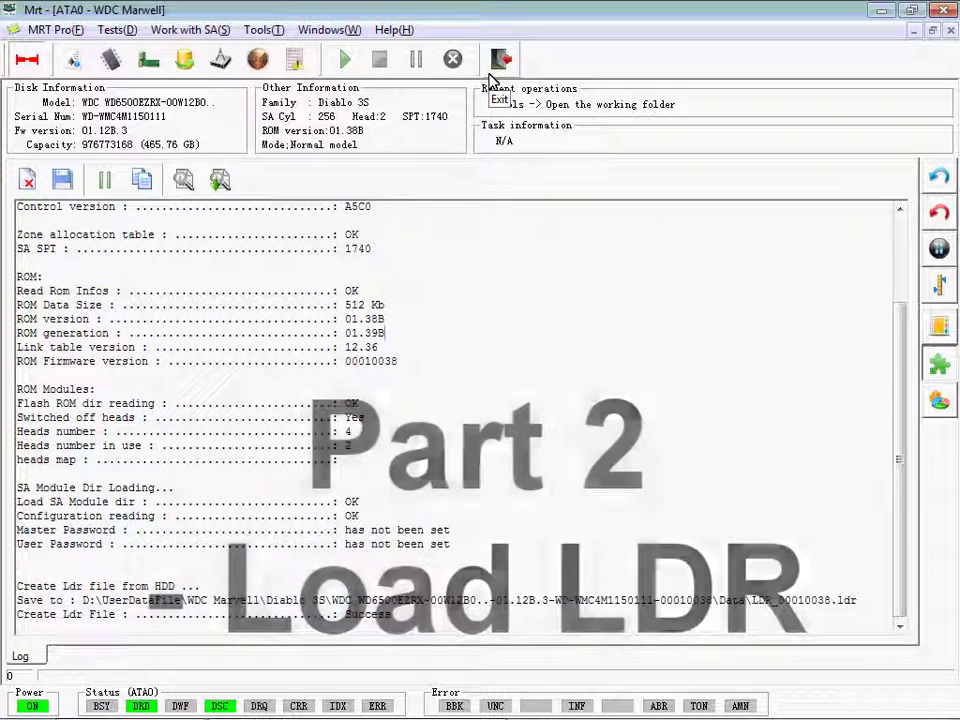
left_click(72, 60)
left_click(146, 76)
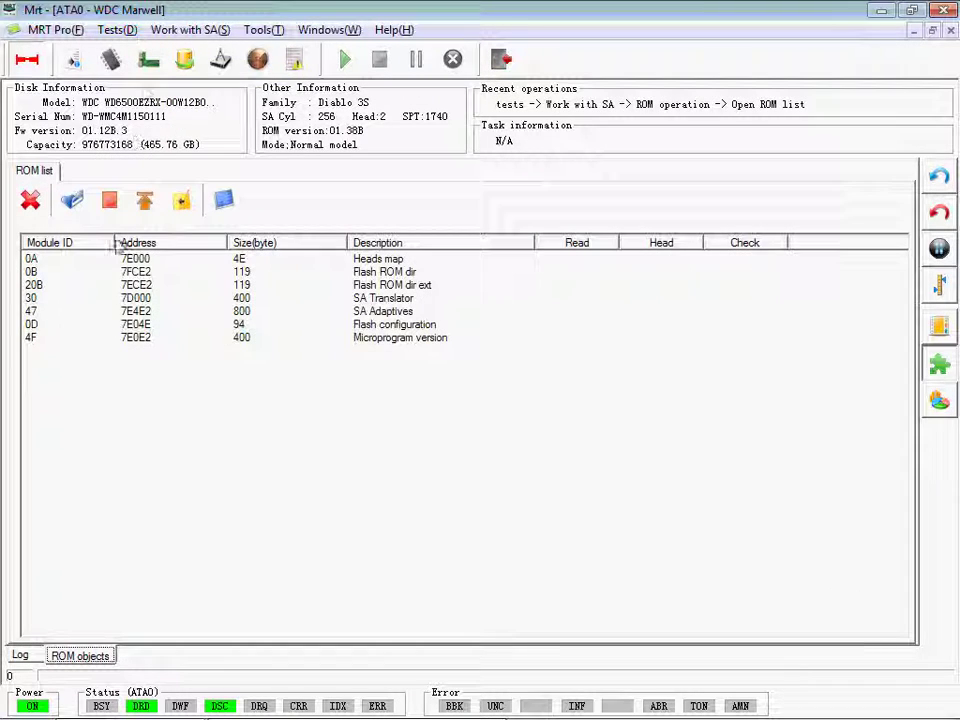
double_click(71, 298)
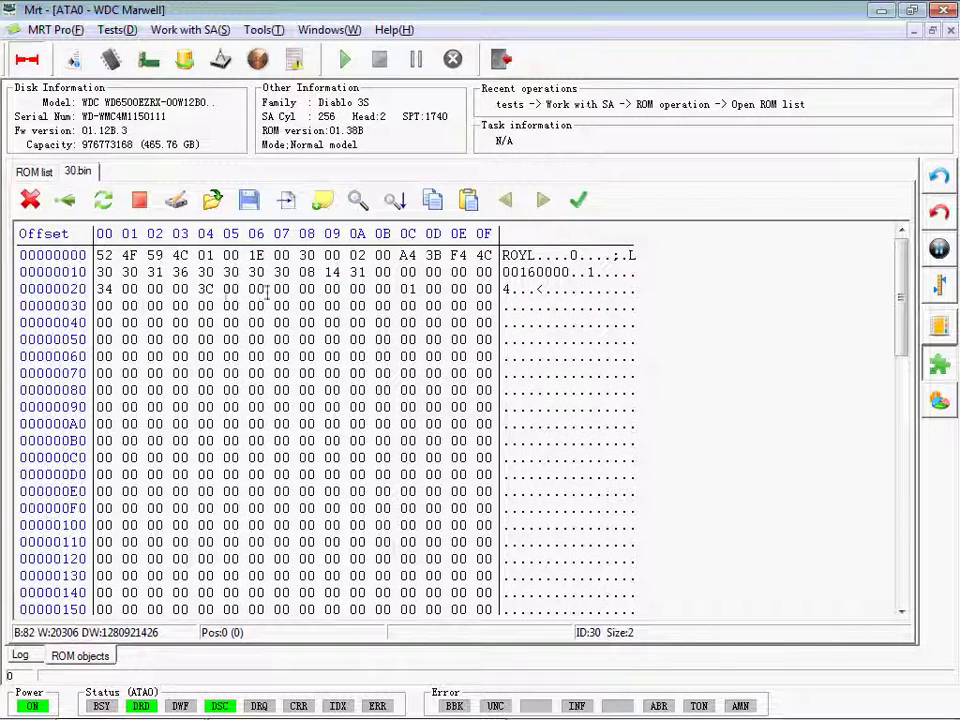
Step: Load the 30 file from the Desktop into module 30's hex view
left_click(212, 200)
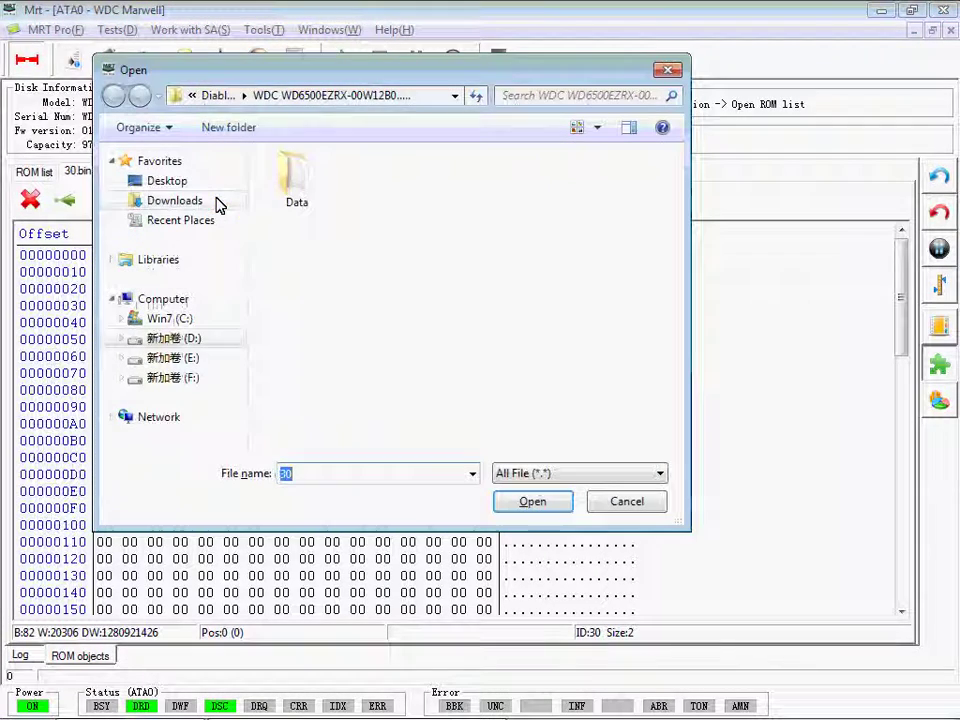
left_click(148, 182)
left_click_drag(675, 225, 676, 427)
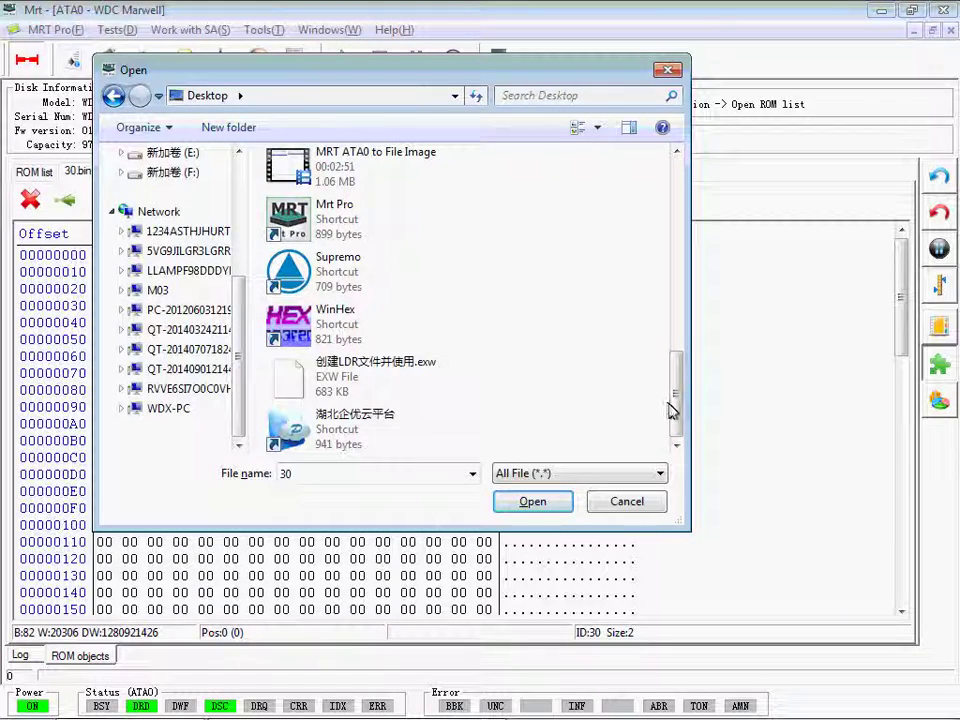
scroll(671, 403, "up", 3)
left_click(396, 332)
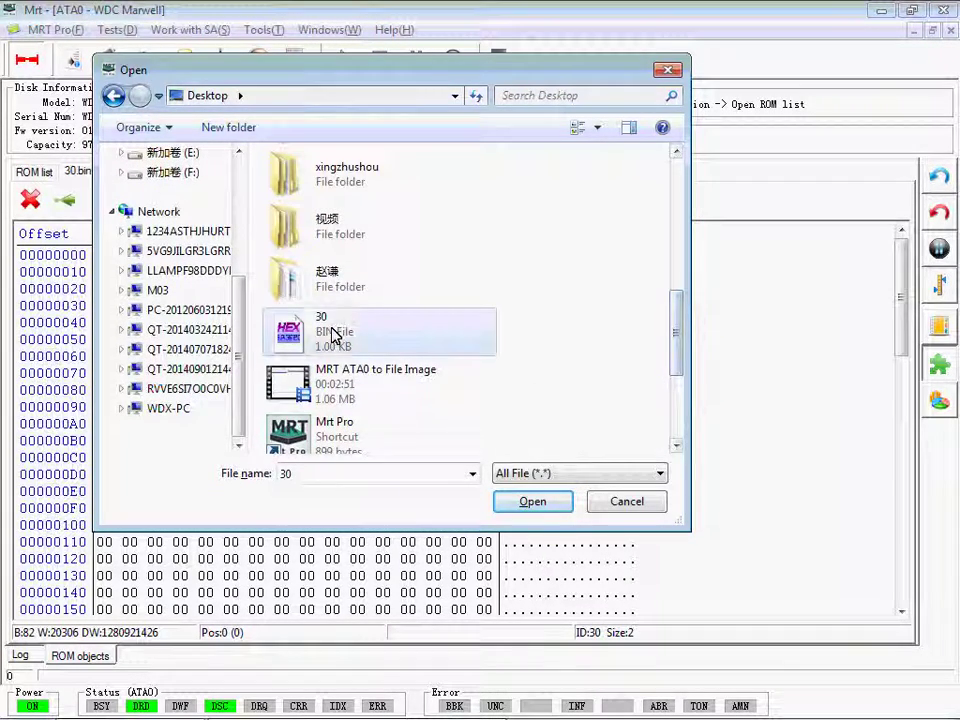
left_click(532, 501)
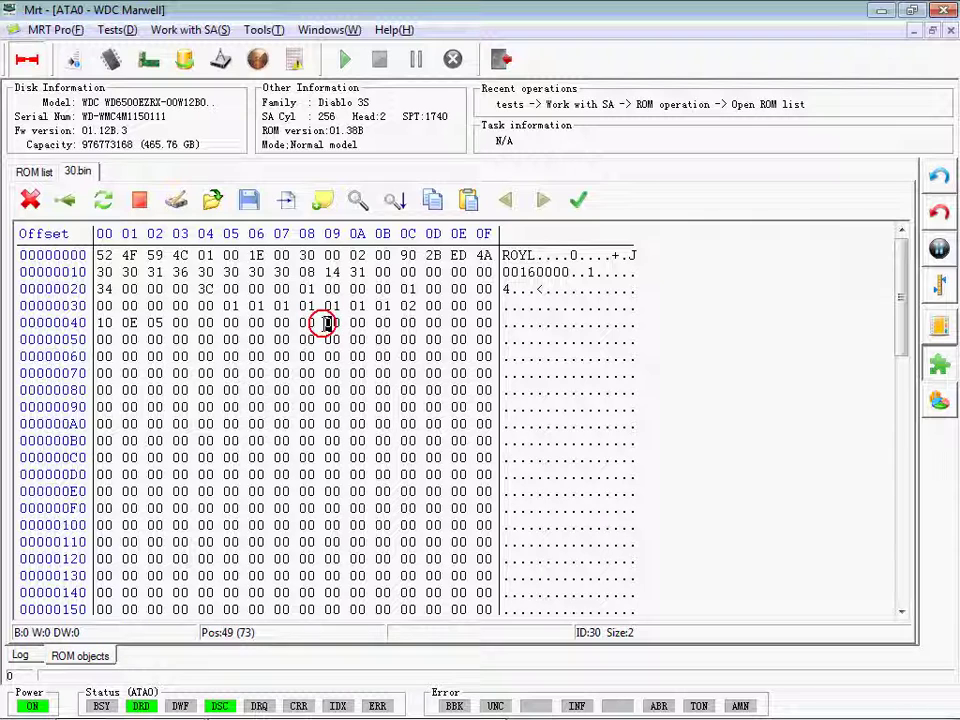
Step: Write module 30 to the drive, read it back, and reset the drive
left_click(177, 199)
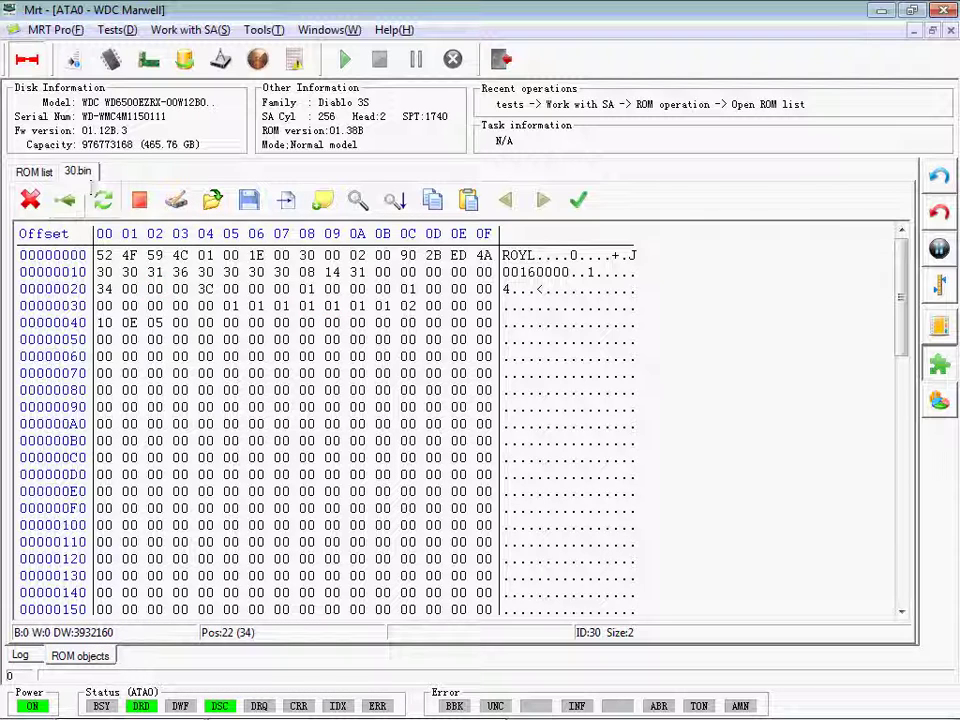
left_click(103, 199)
left_click(27, 60)
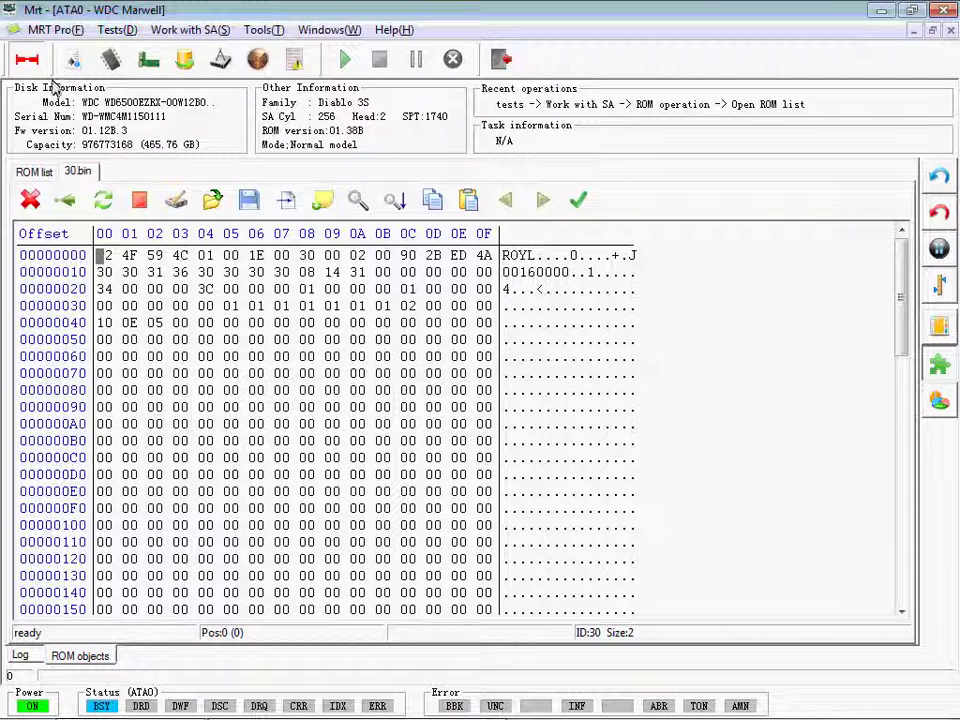
Step: Relaunch WDC Marvell past the identification failure to reach Safe Mode family selection
left_click(505, 60)
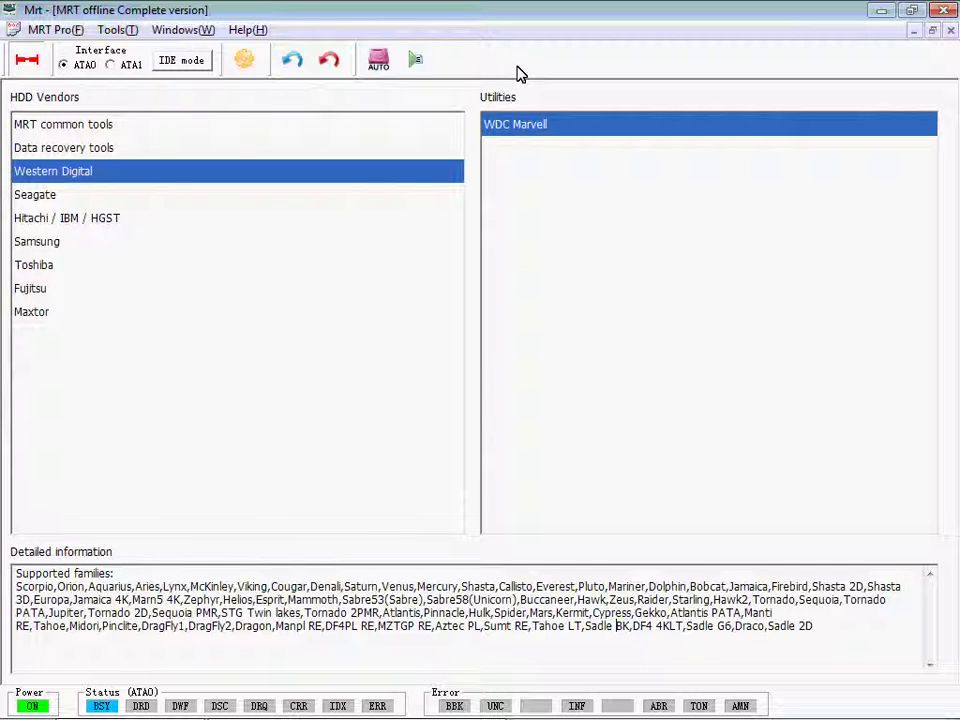
left_click(418, 64)
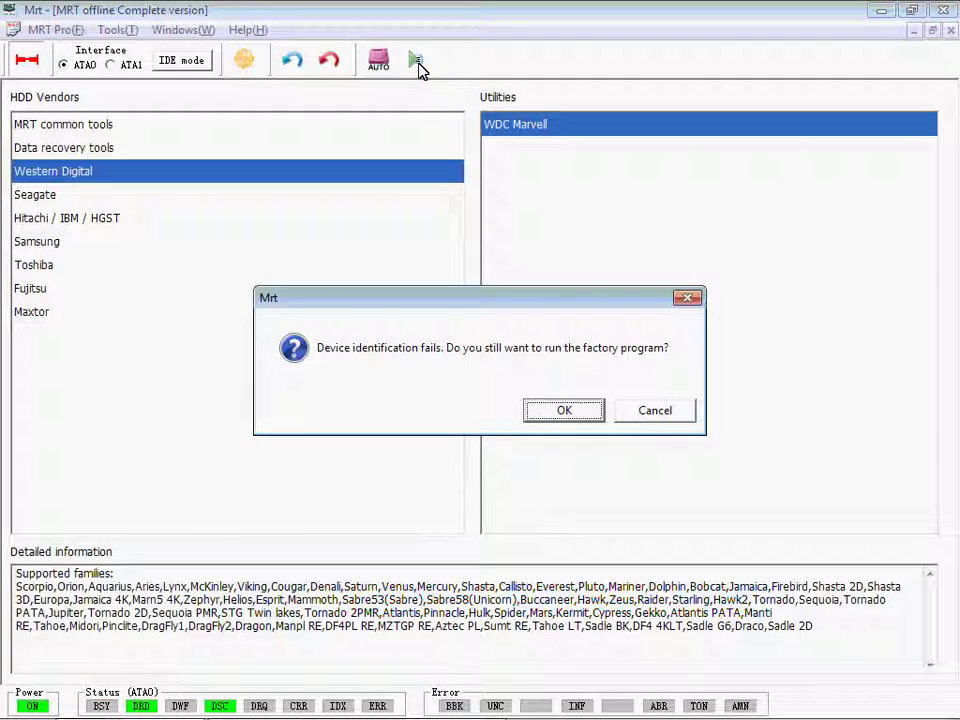
left_click(566, 408)
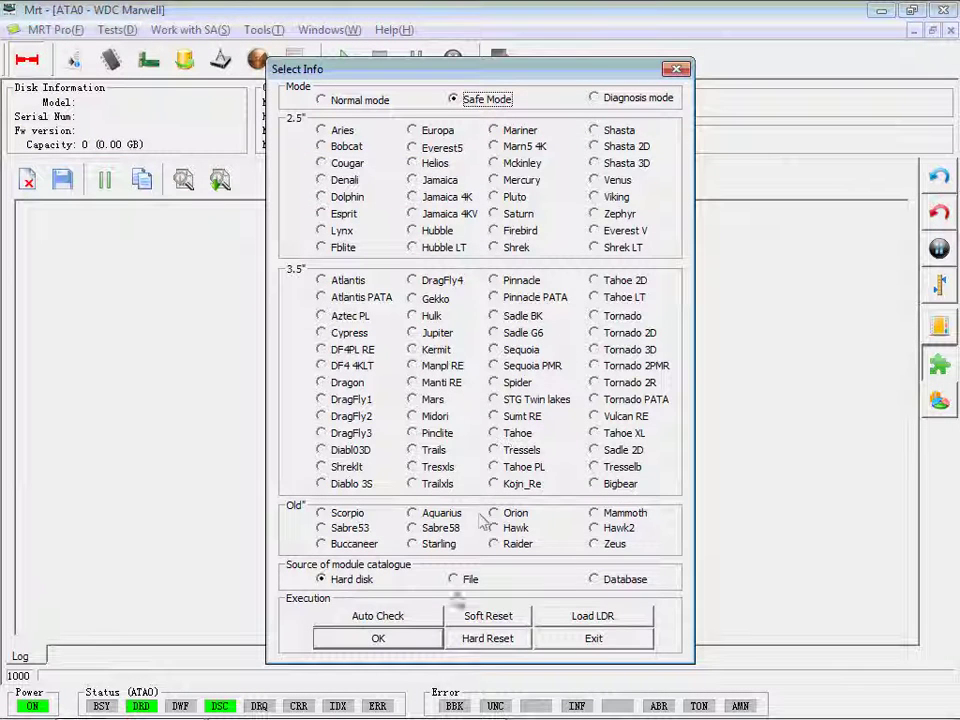
Step: Auto-detect the family and set the full Load LDR source to the drive's Data folder
left_click(413, 622)
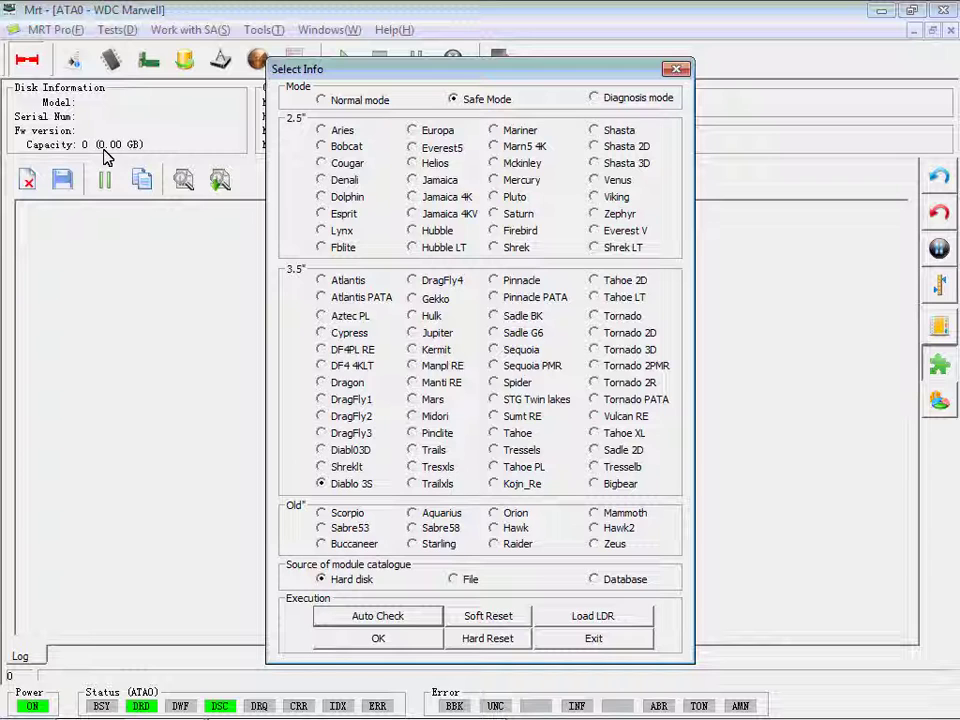
left_click(607, 617)
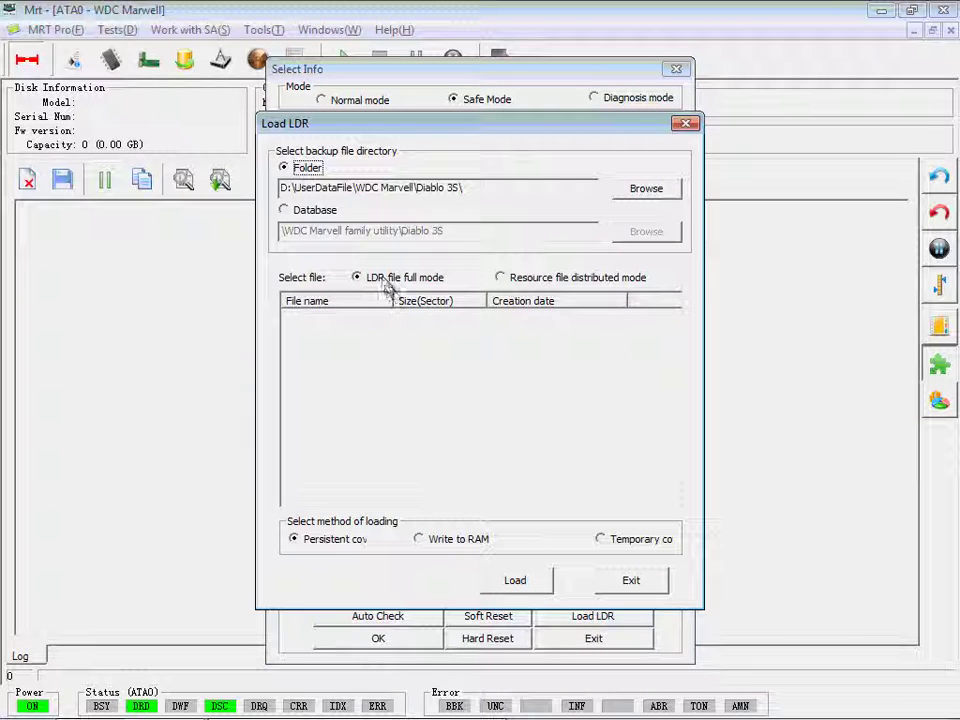
left_click(384, 281)
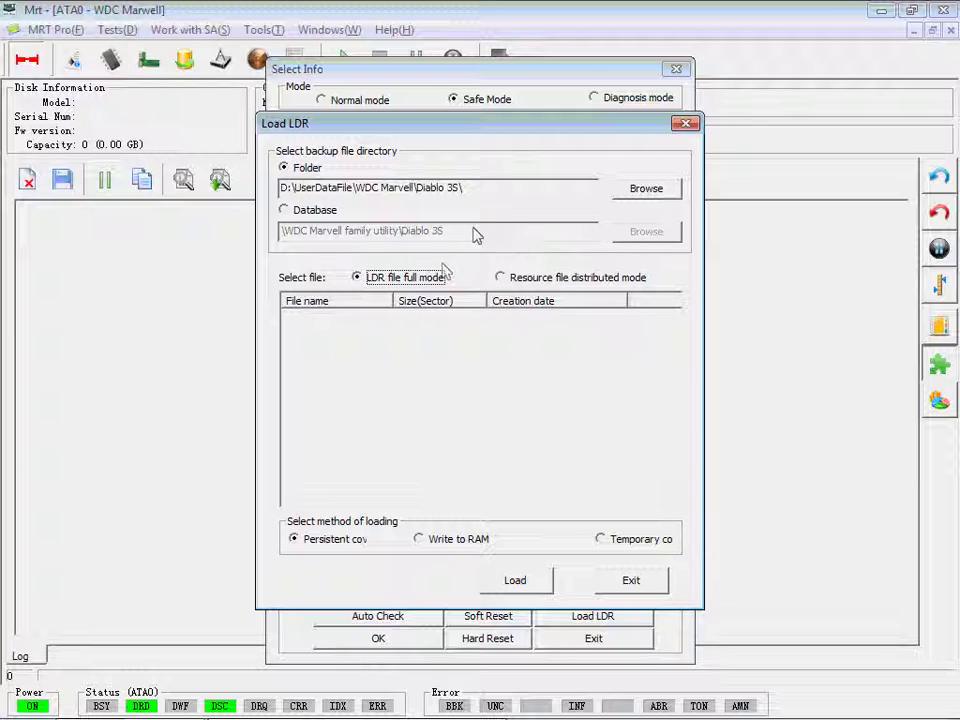
double_click(489, 188)
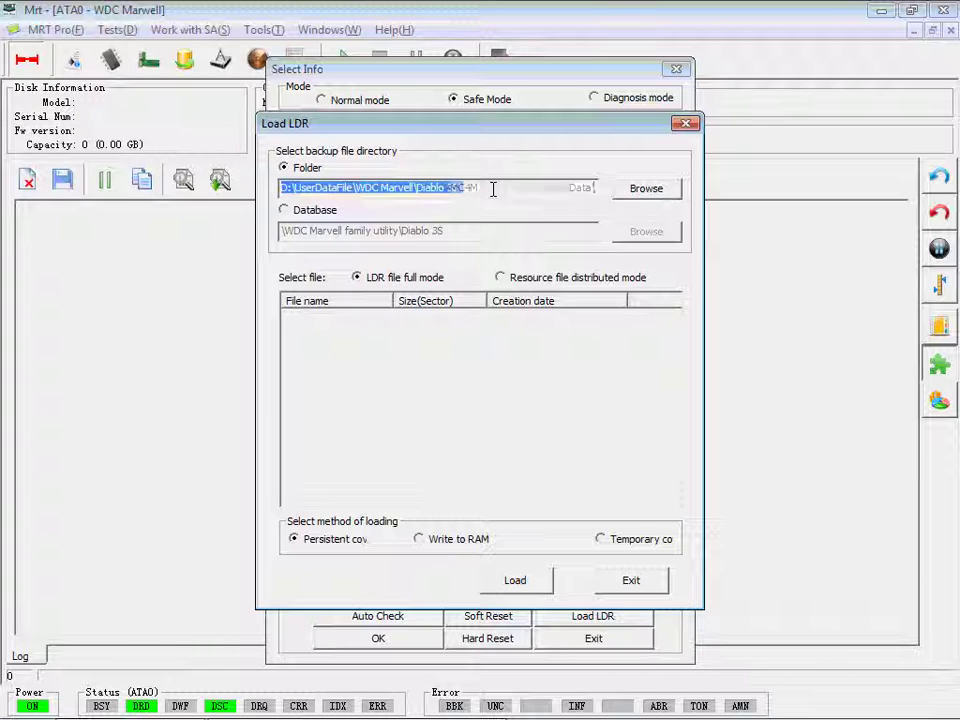
key("ctrl+v")
left_click(645, 188)
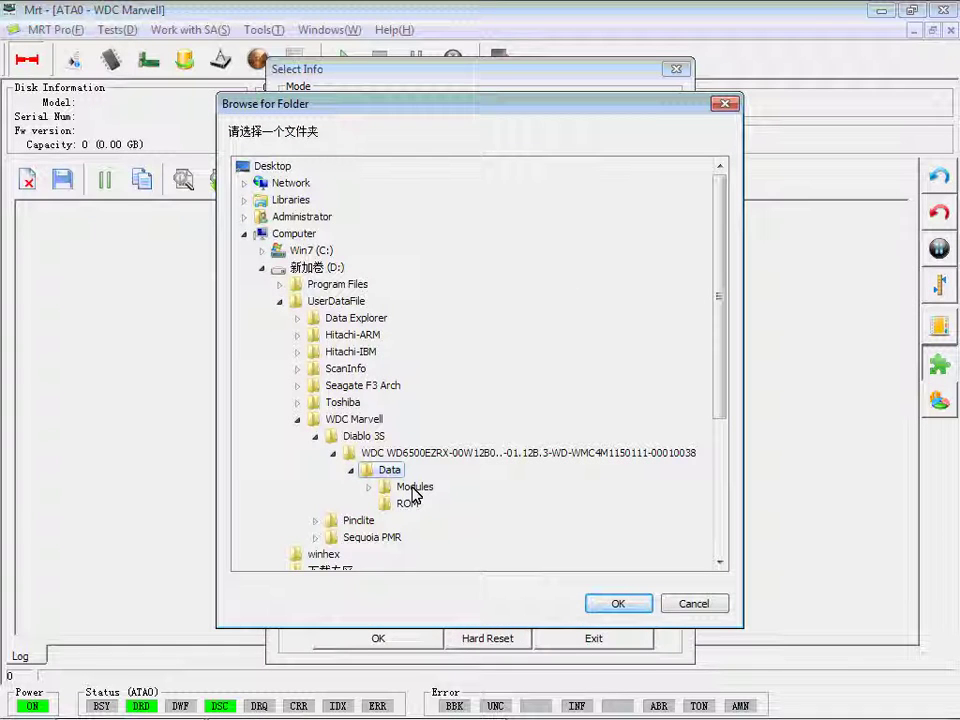
left_click(617, 603)
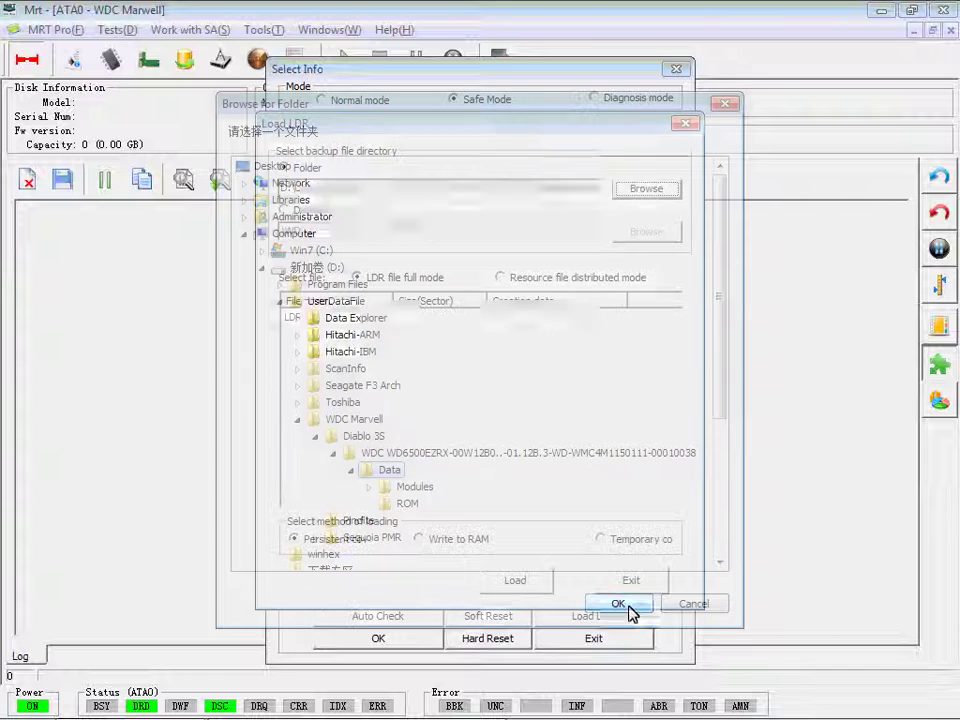
Step: Load LDR_00010038.ldr onto the drive, then close Load LDR and confirm the selection
left_click(507, 318)
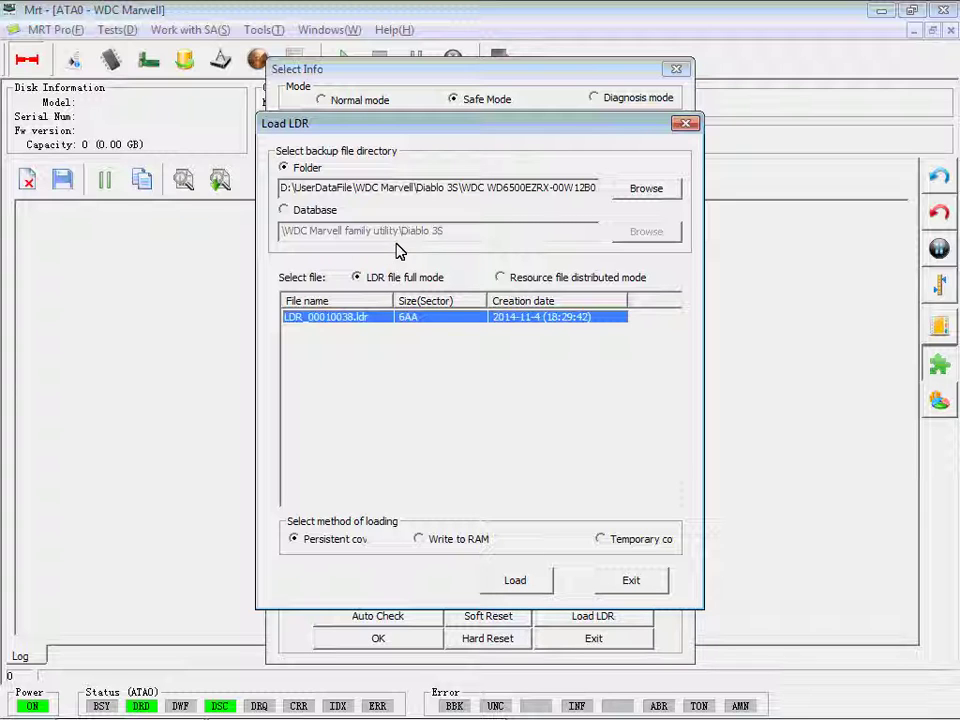
left_click(518, 580)
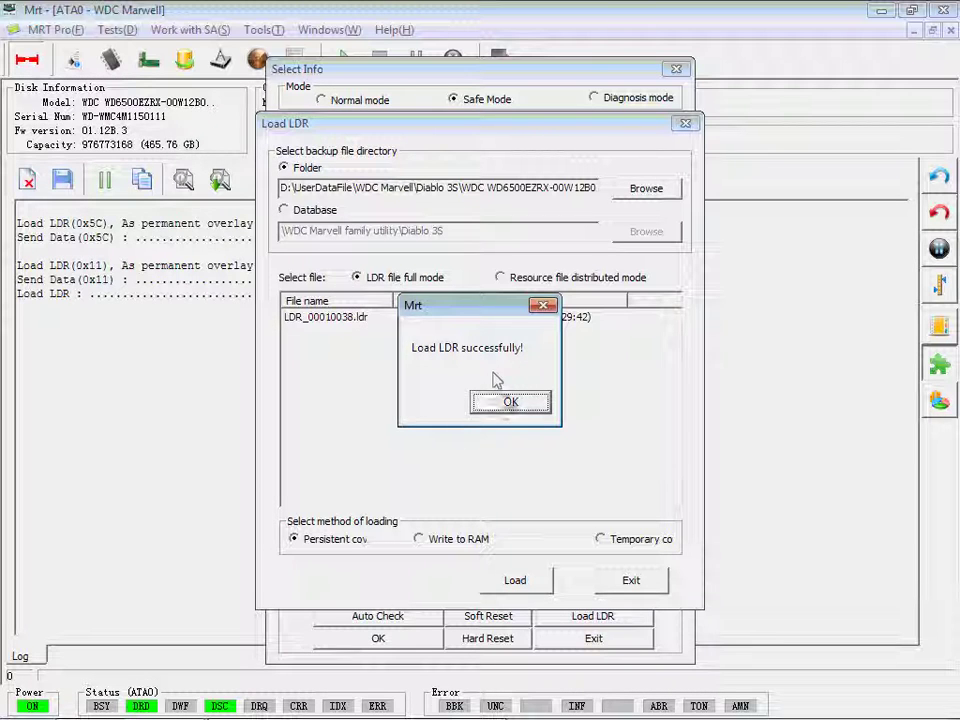
left_click(510, 401)
left_click(636, 586)
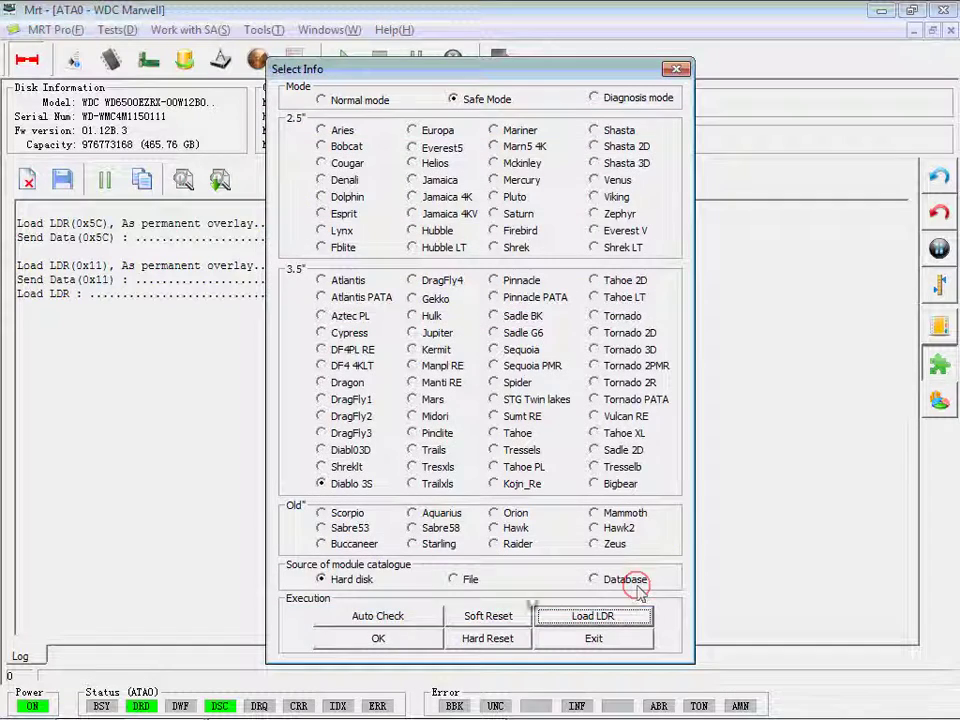
left_click(401, 615)
Step: Accept Diablo 3S safe mode and default SA settings, then relaunch WDC Marvell as Diablo 3S
left_click(406, 641)
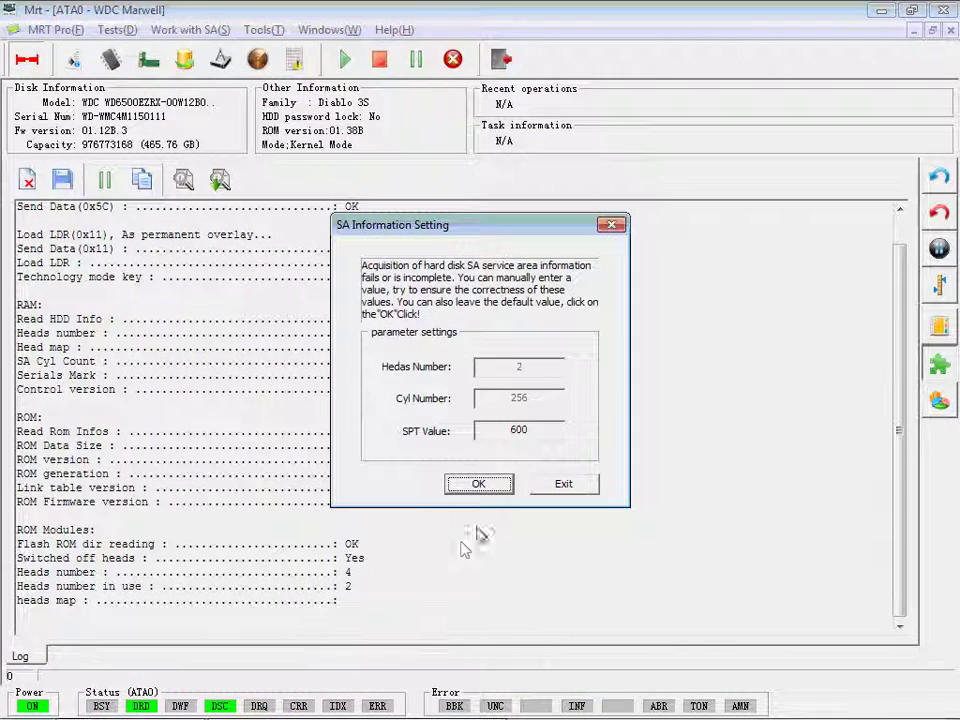
left_click(477, 484)
left_click(503, 58)
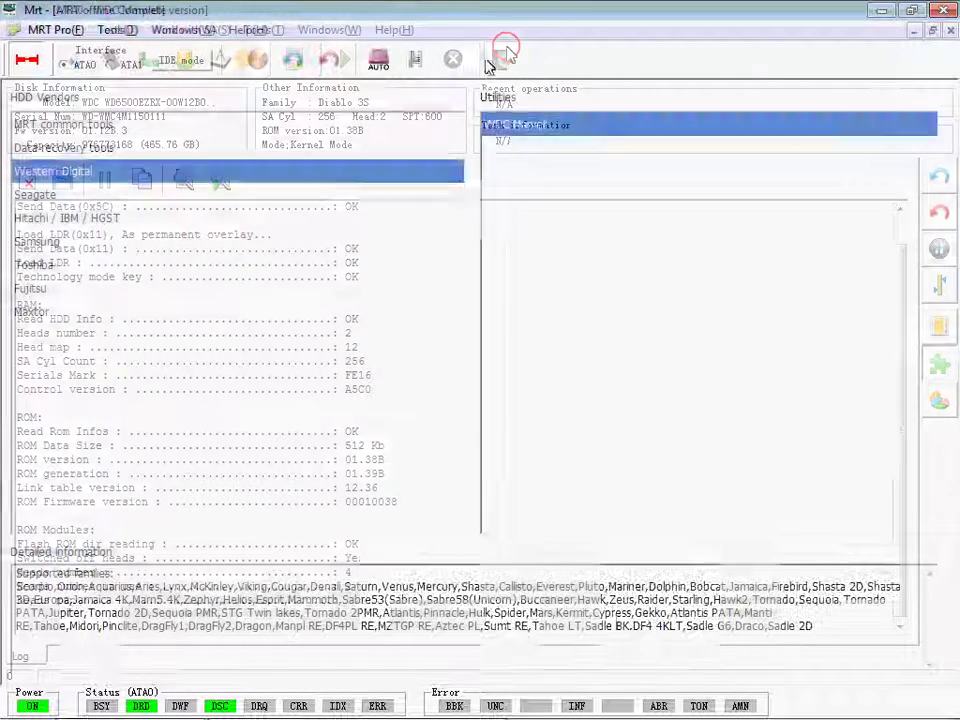
left_click(421, 61)
left_click(321, 483)
left_click(378, 638)
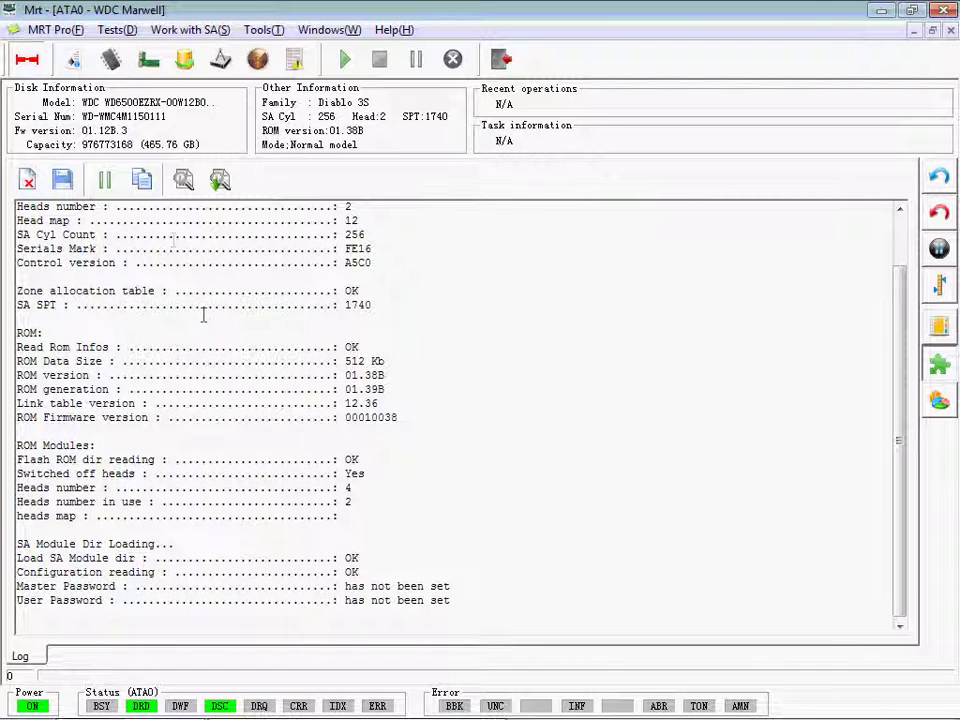
Step: Open ROM module 30 and overwrite offset 0x28 and bytes from 0x34 with 00
left_click(110, 60)
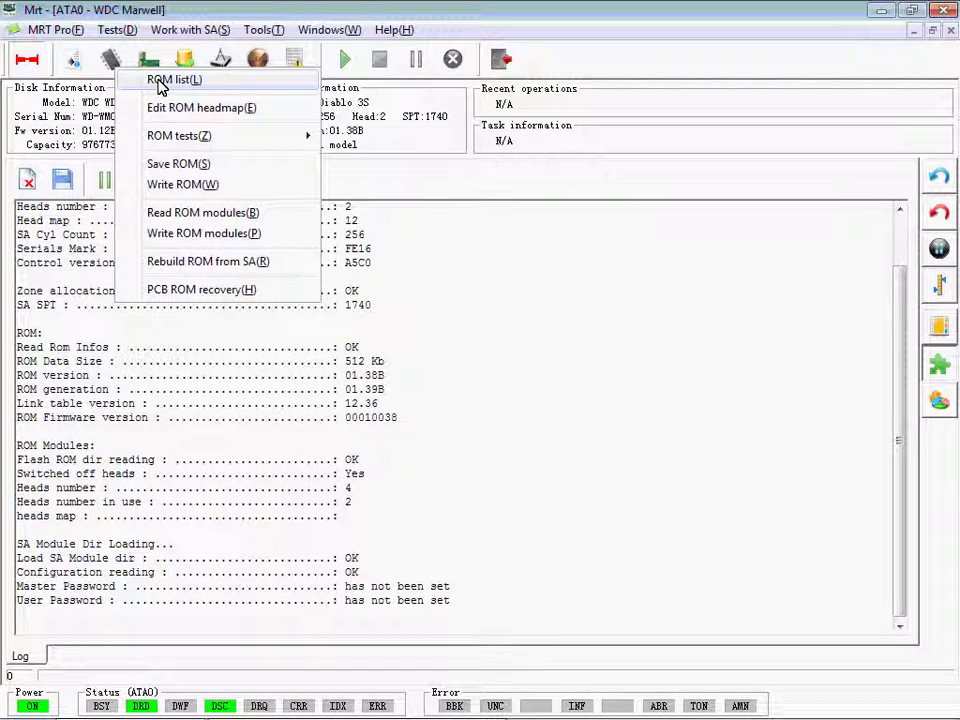
left_click(160, 82)
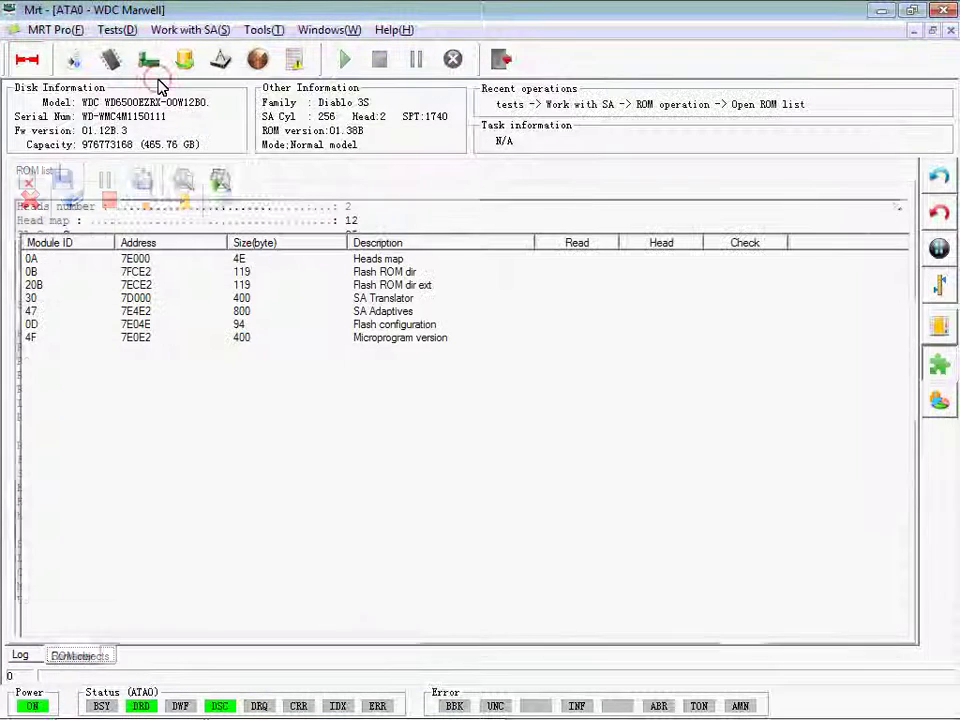
double_click(71, 299)
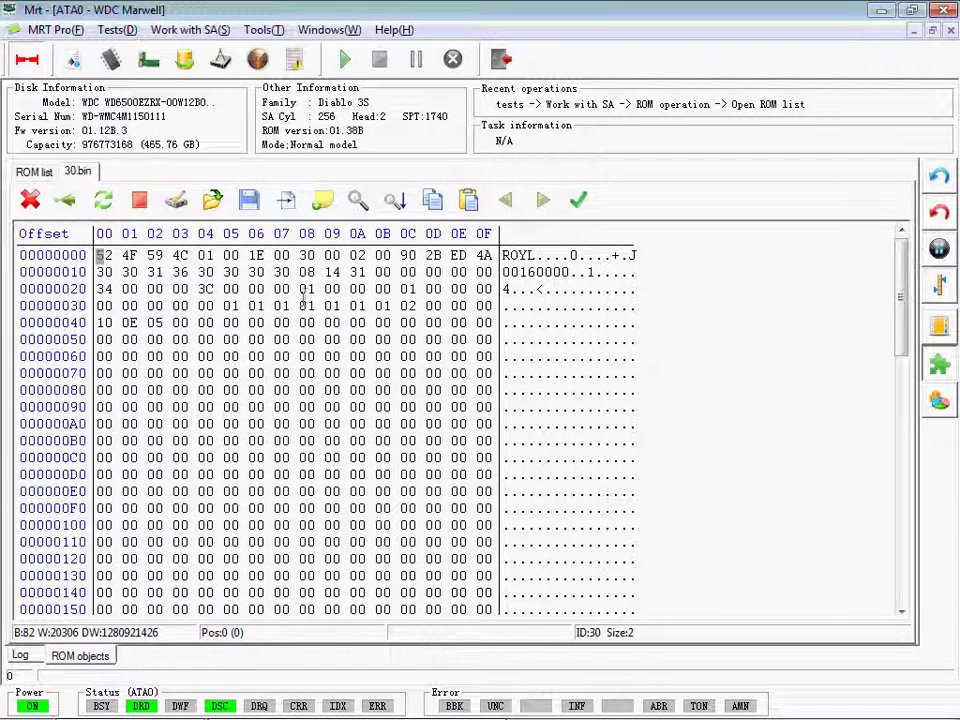
left_click(307, 288)
type("0")
left_click(181, 306)
left_click(205, 306)
type("00000000000000000000000000000000000000")
Step: Recalculate module 30's checksum, write it to the drive, re-read it, and exit the utility
left_click(578, 199)
left_click(655, 240)
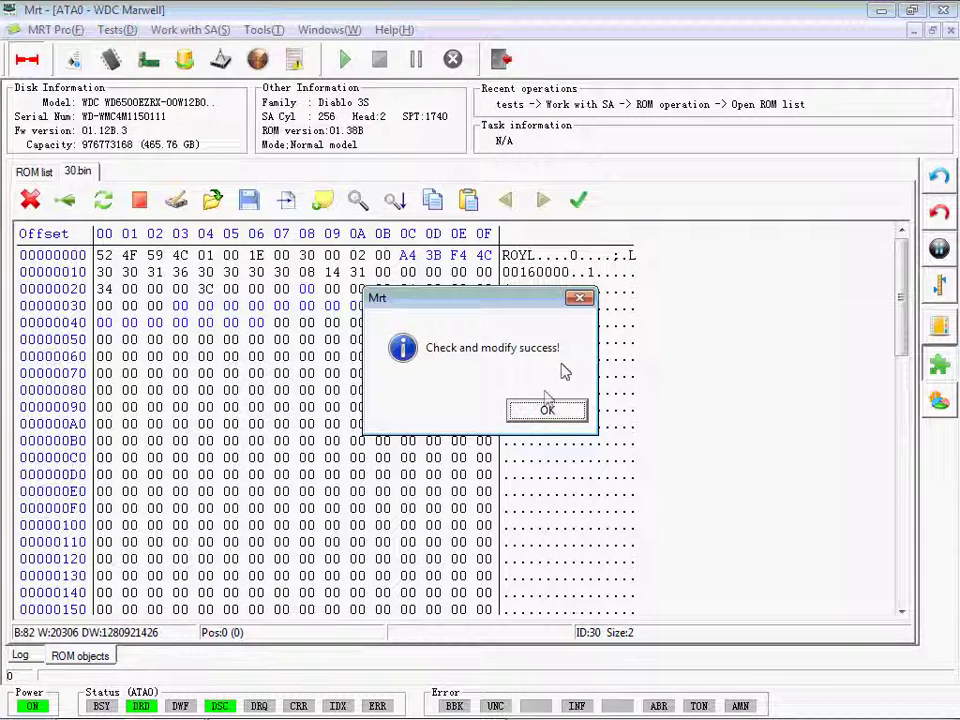
left_click(550, 405)
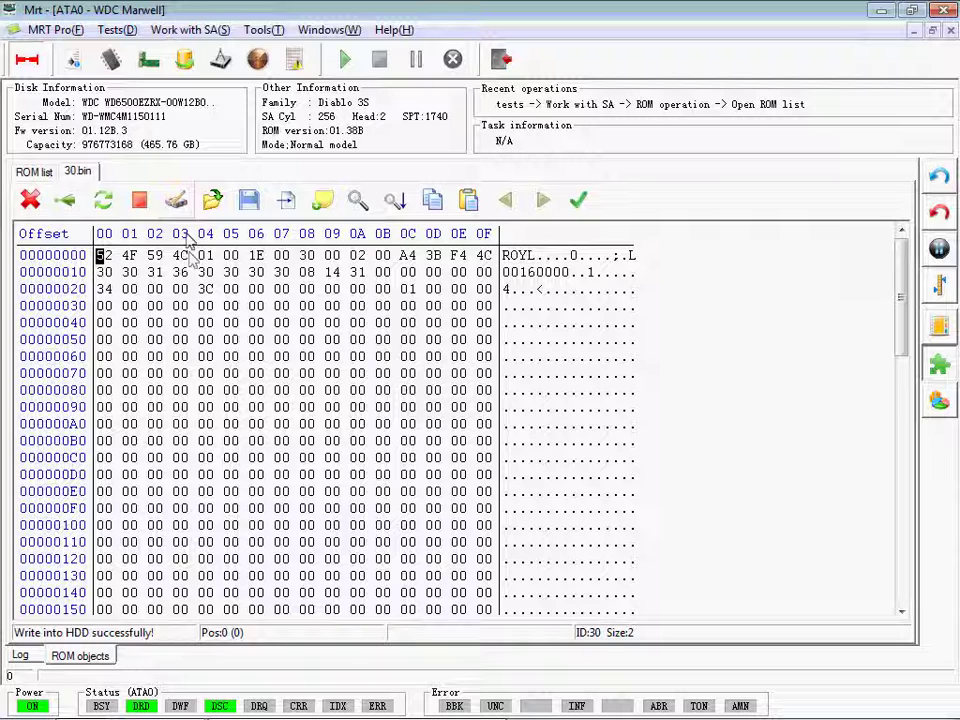
left_click(102, 199)
left_click(208, 321)
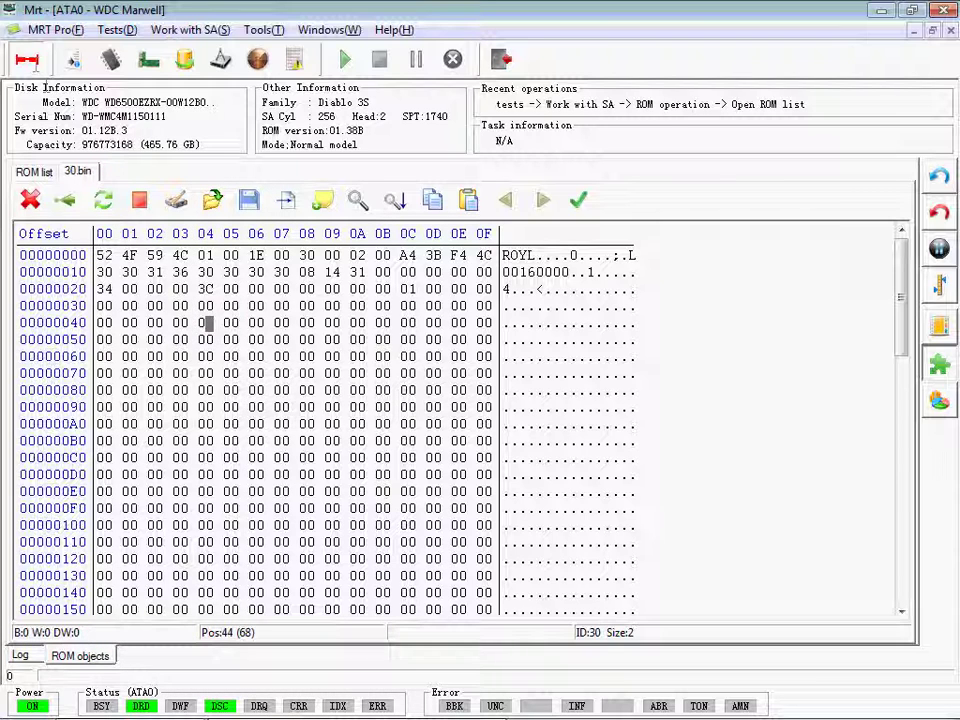
left_click(26, 60)
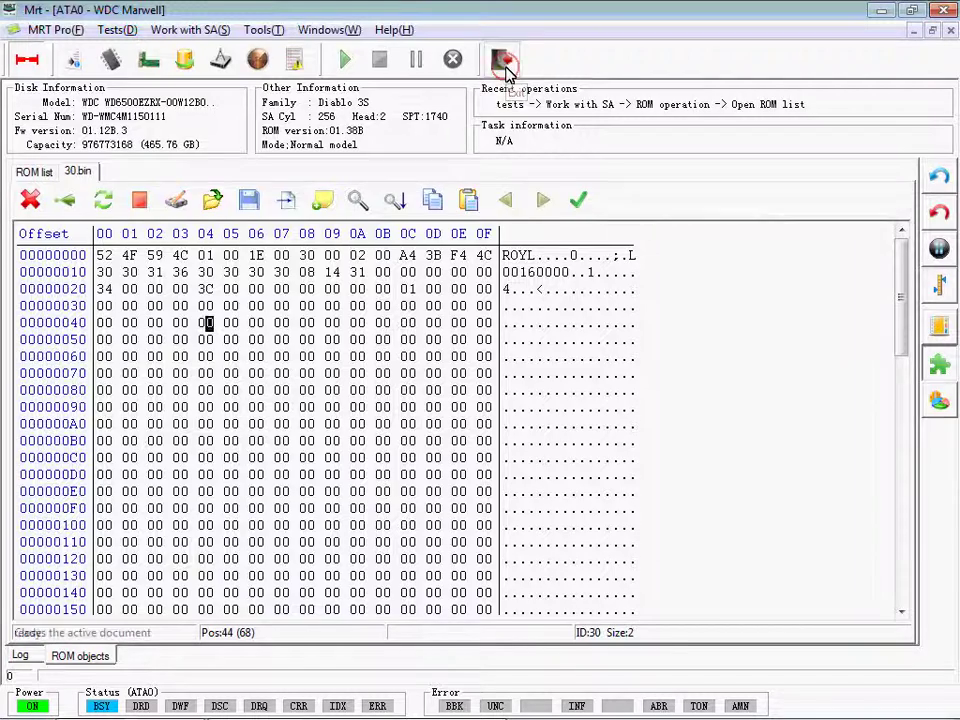
left_click(503, 63)
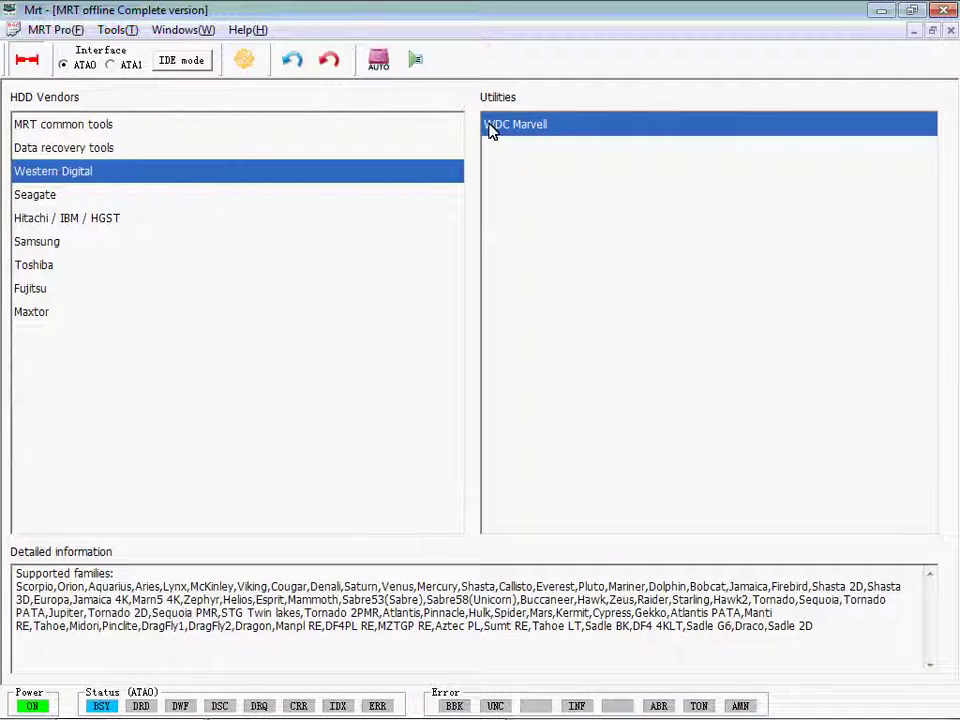
Step: Reopen WDC Marvell, auto-detect Diablo 3S, and let it read ROM 01.38B and SA modules
left_click(416, 60)
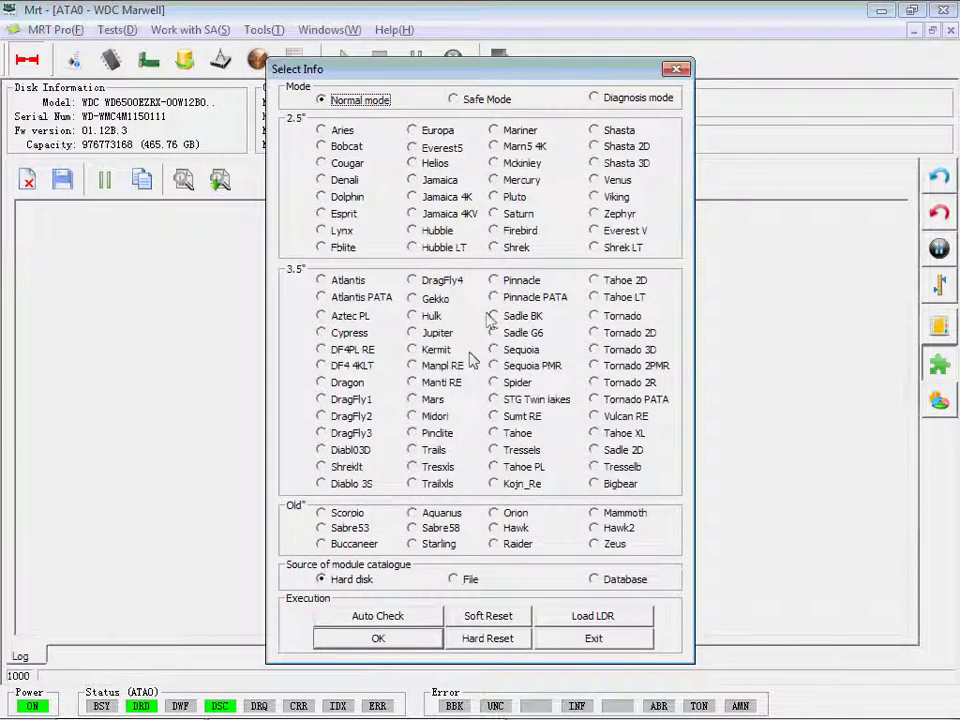
left_click(405, 621)
left_click(400, 641)
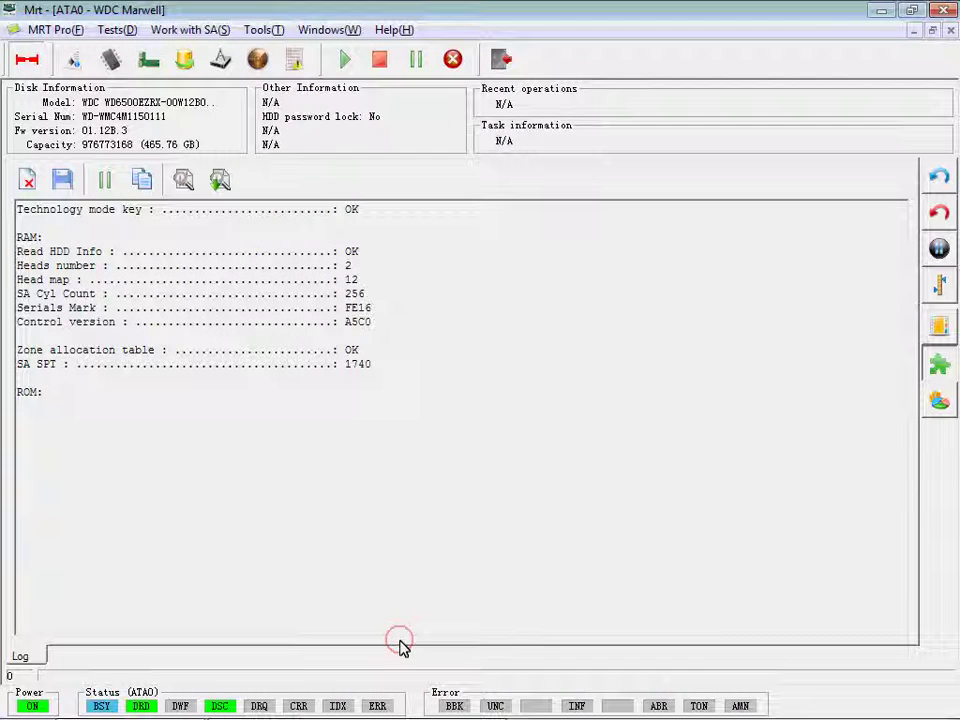
left_click(406, 586)
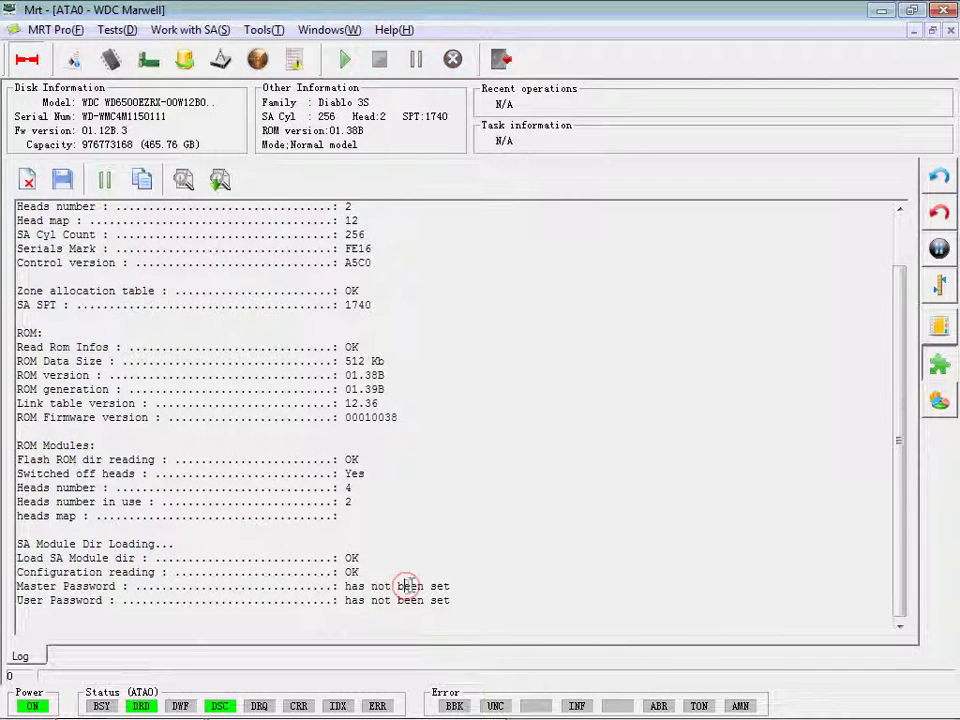